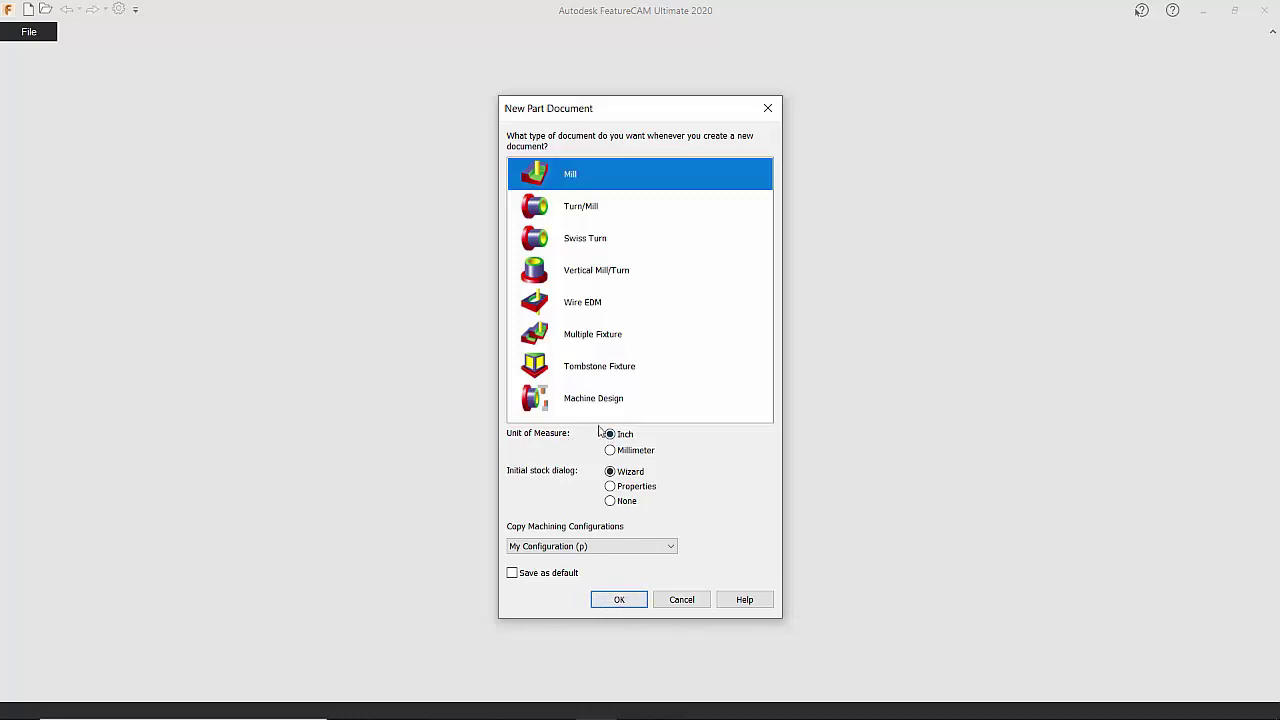
Create a new Mill document in inches, FM4
{"action": "left_click", "coordinate": [619, 600]}
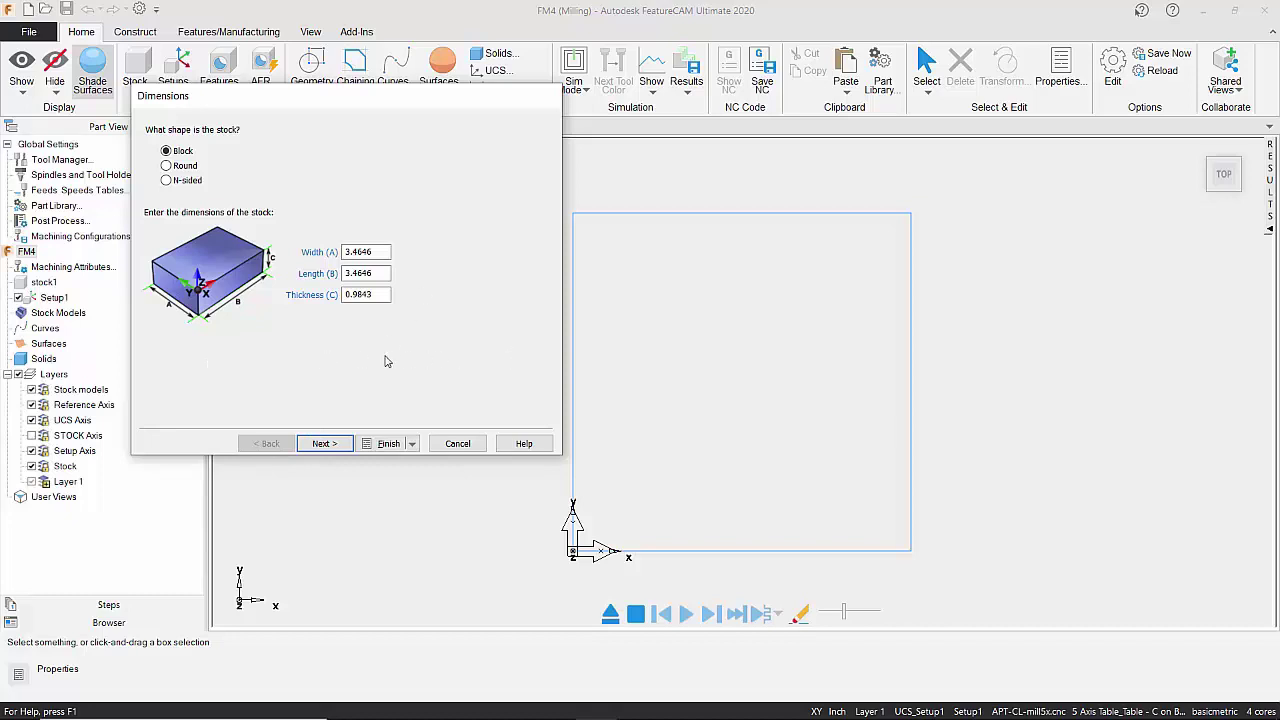
{"action": "left_click", "coordinate": [460, 446]}
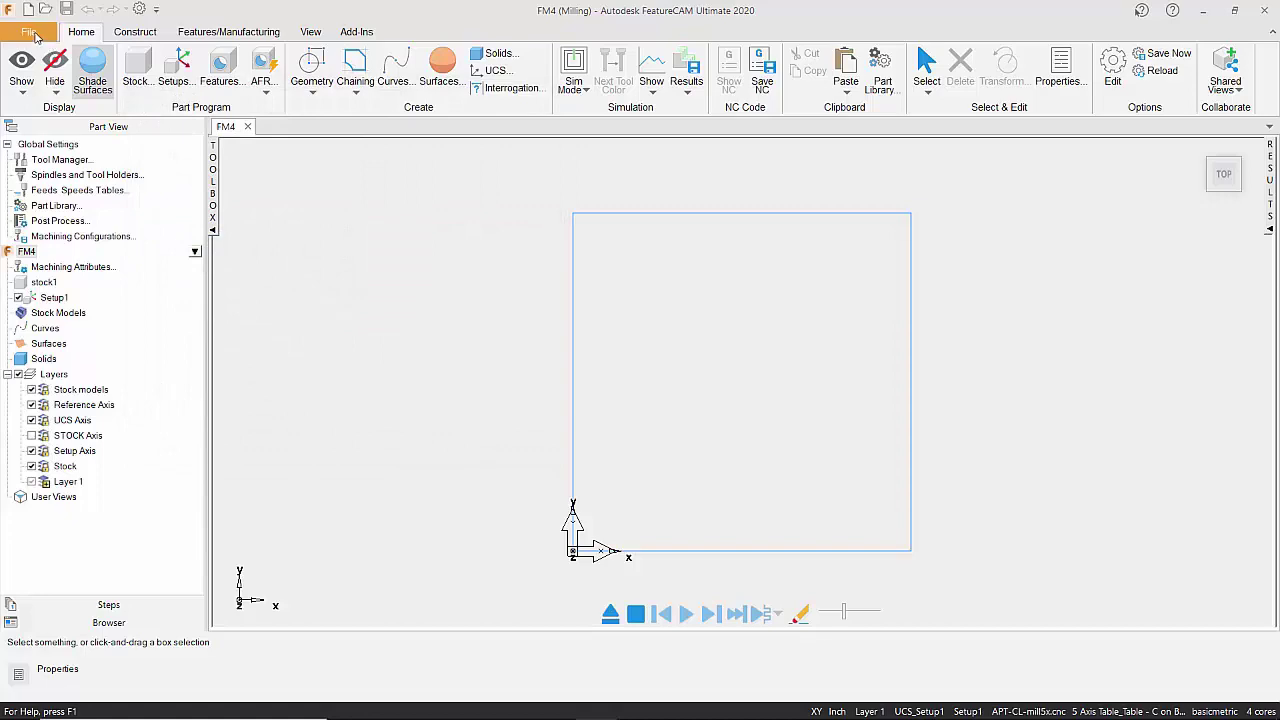
Import the Inventor part Wheel_Hub_Plate.ipt from the FC folder
{"action": "left_click", "coordinate": [30, 32]}
{"action": "left_click", "coordinate": [27, 274]}
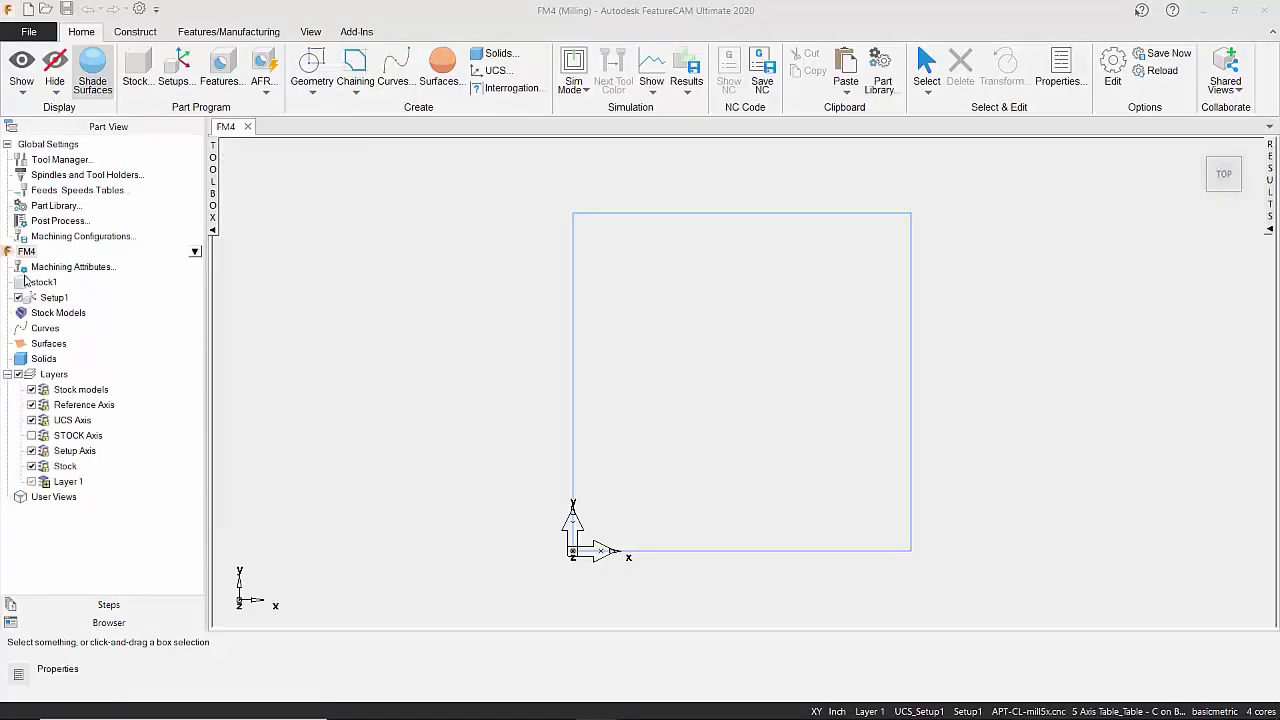
{"action": "left_click", "coordinate": [452, 316]}
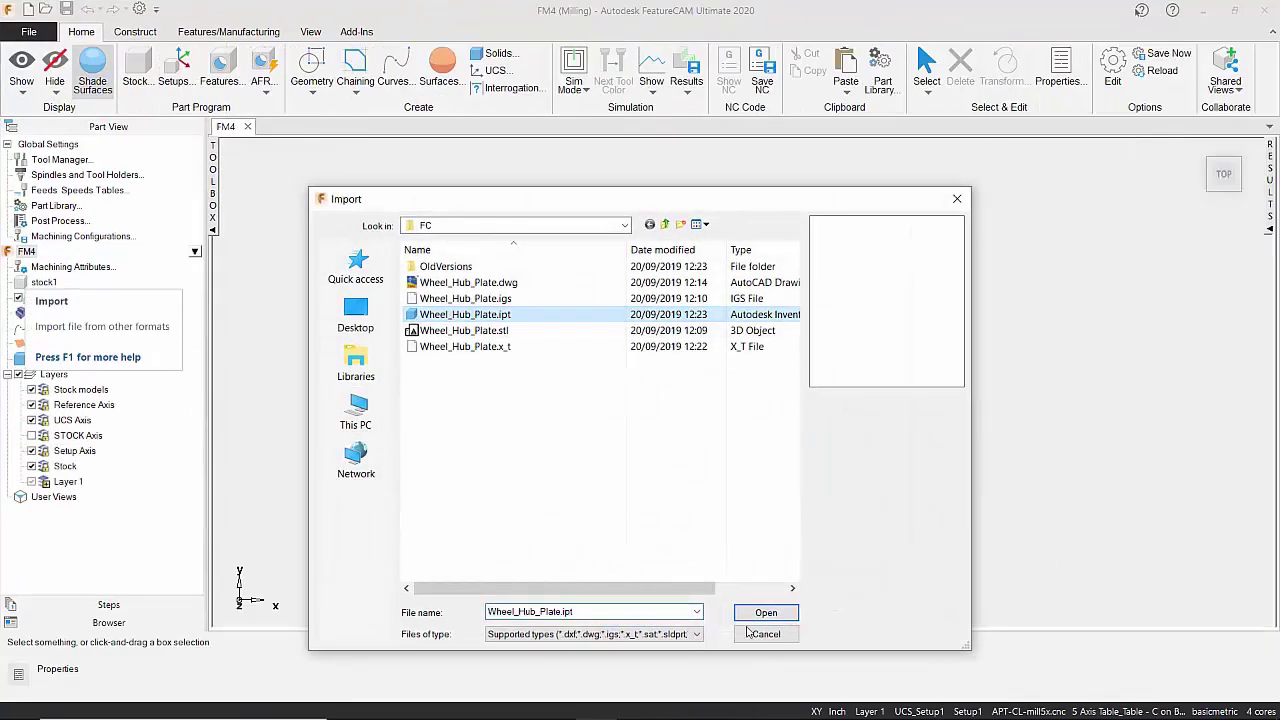
{"action": "left_click", "coordinate": [768, 613]}
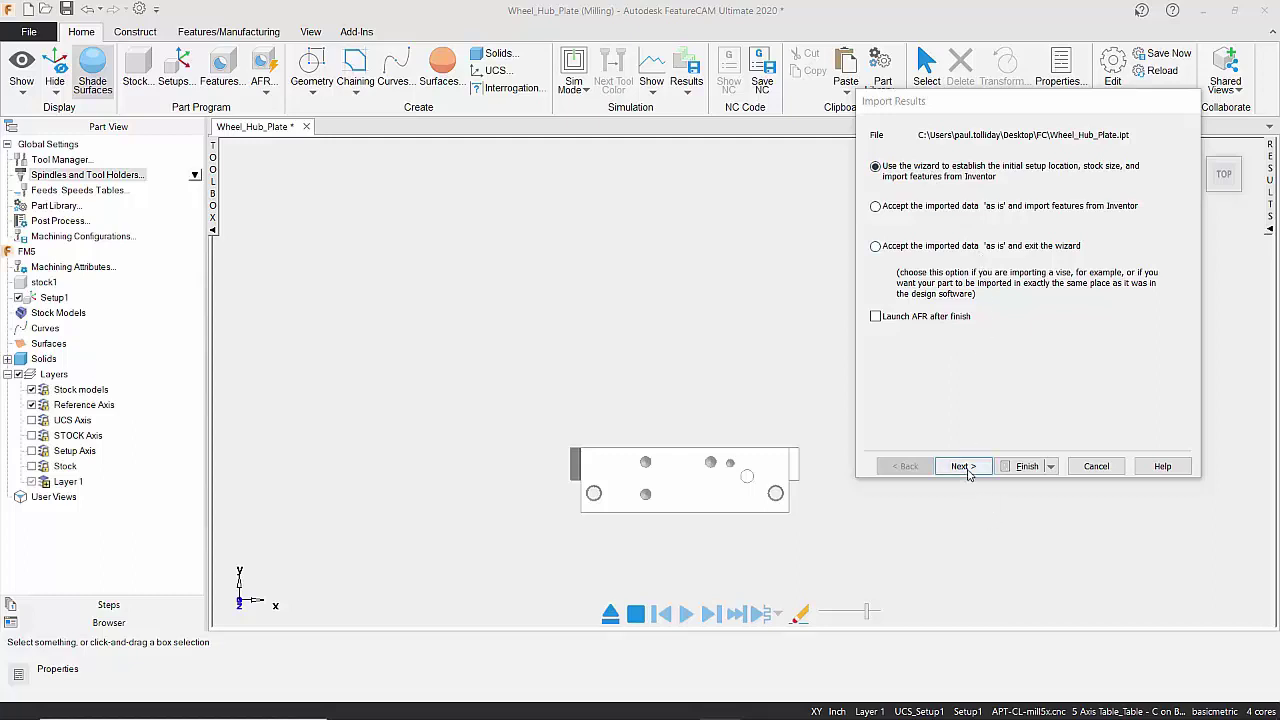
Define the setup's Z direction from two points picked on the plate's side face
{"action": "left_click", "coordinate": [963, 467]}
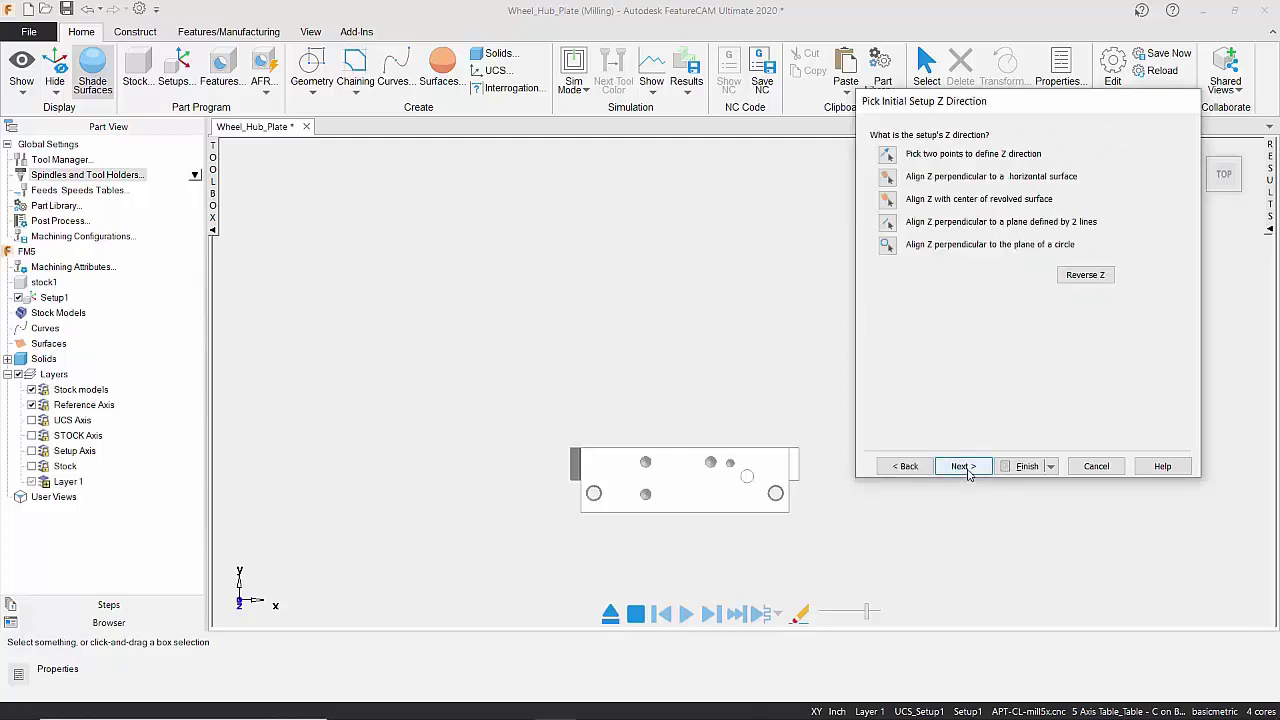
{"action": "left_click", "coordinate": [887, 156]}
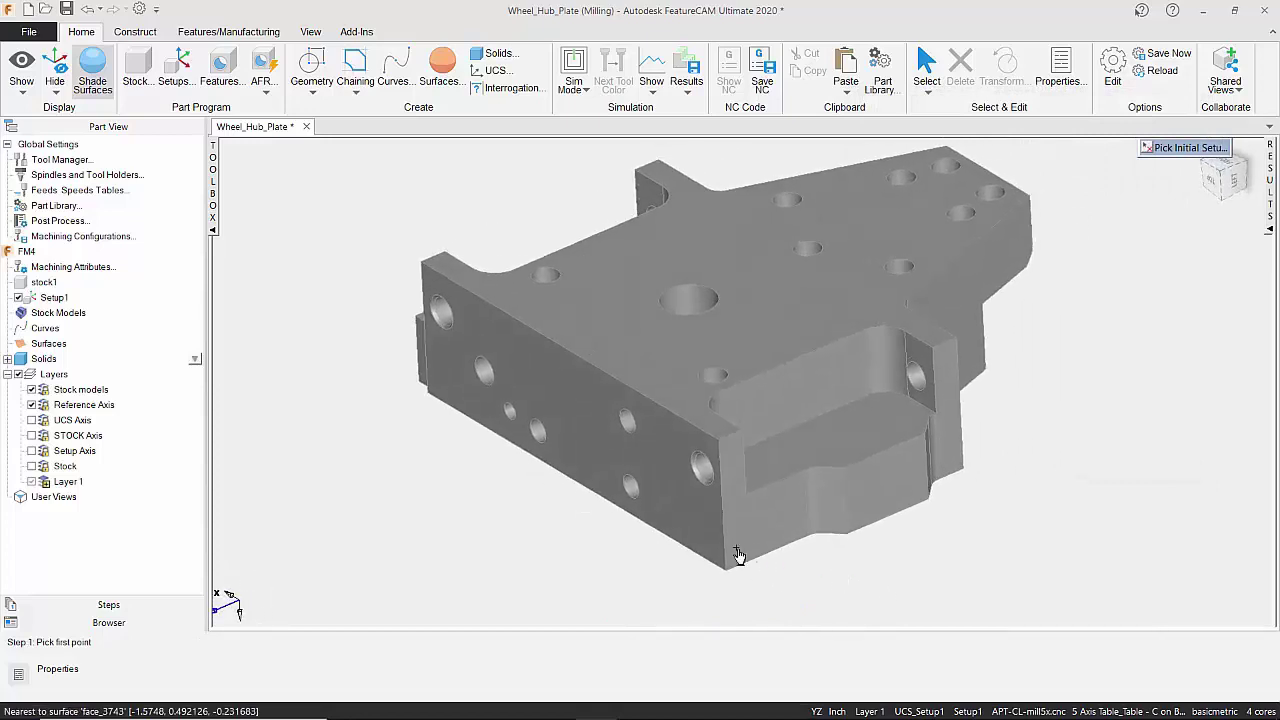
{"action": "left_click", "coordinate": [726, 550]}
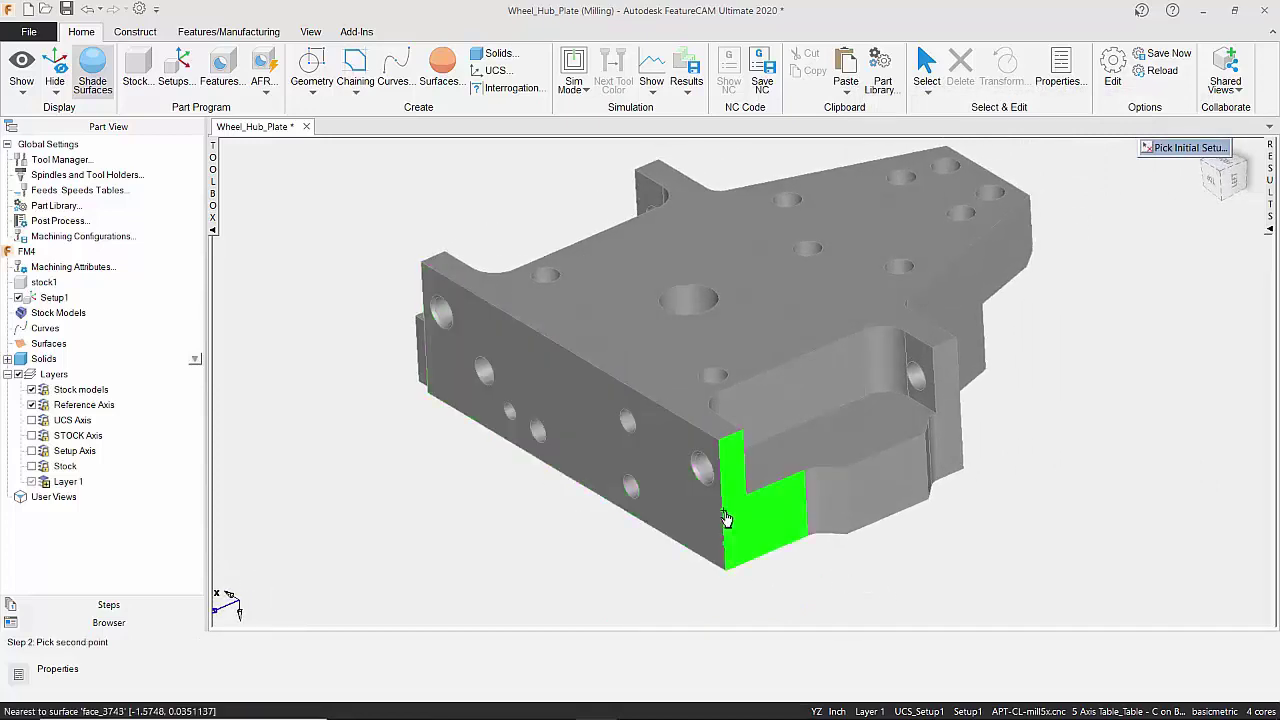
{"action": "left_click", "coordinate": [726, 520]}
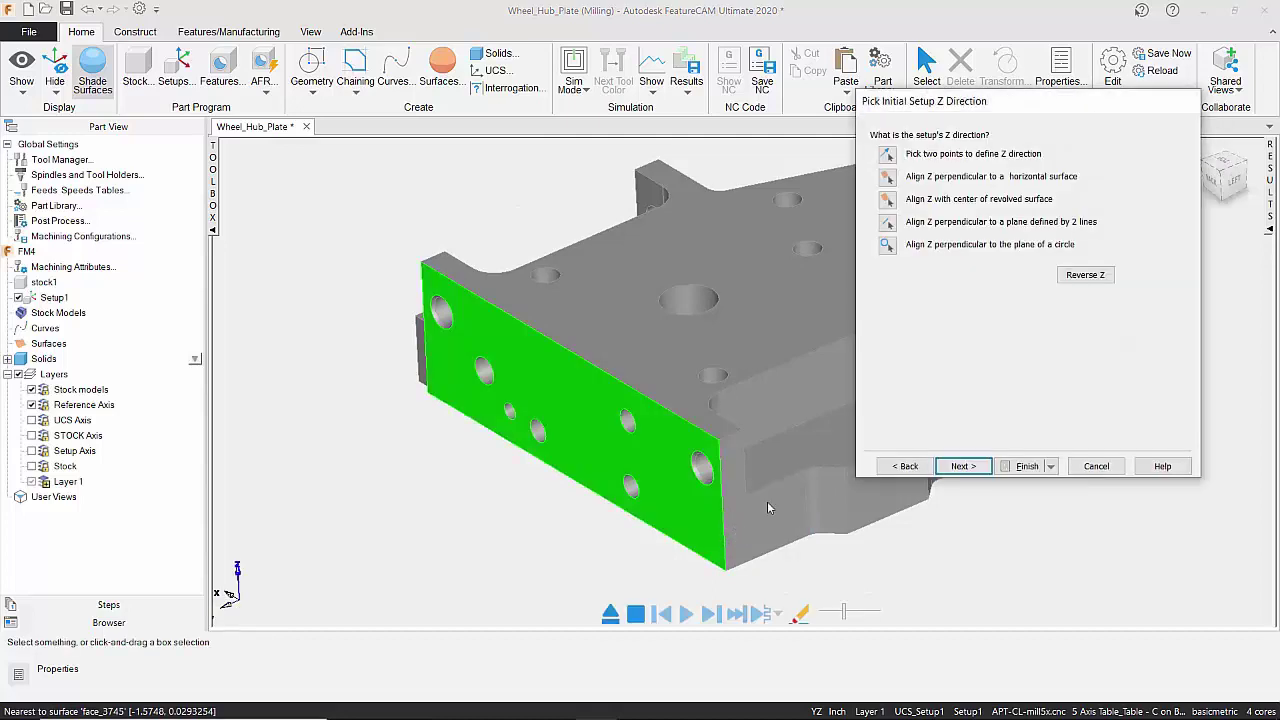
Define the setup's X direction from two points picked on the plate's top face
{"action": "left_click", "coordinate": [963, 466]}
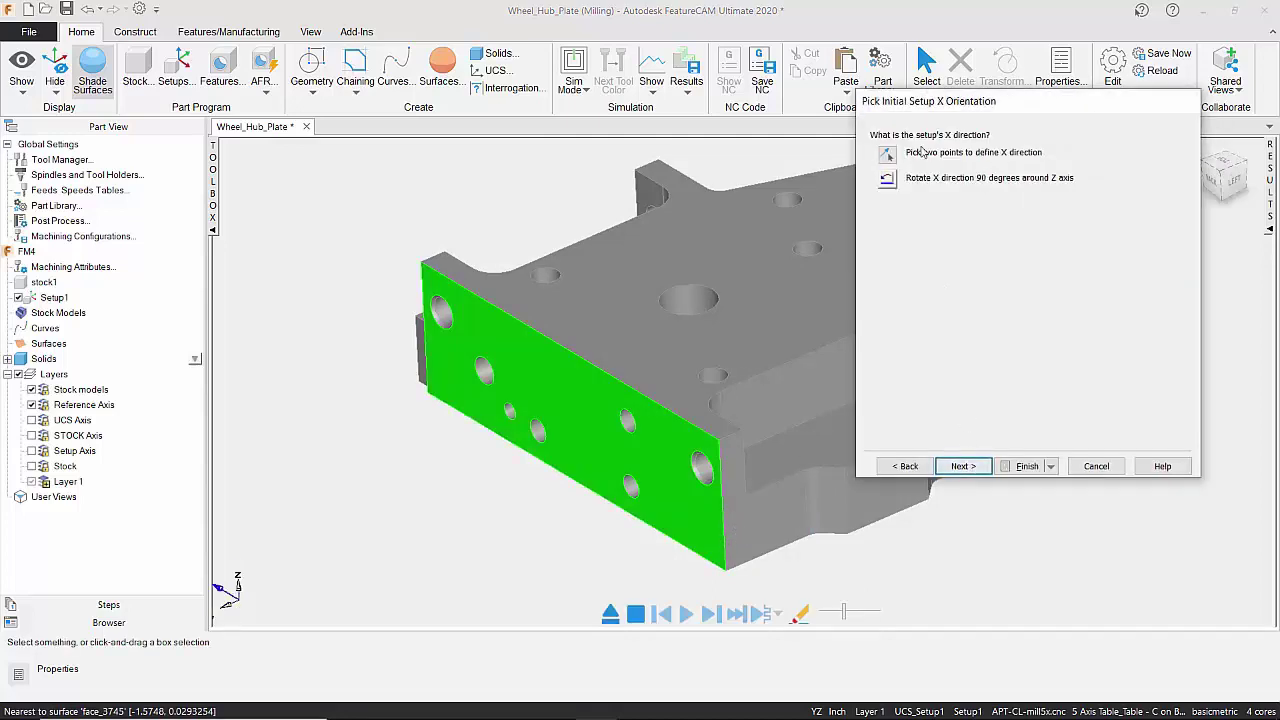
{"action": "left_click", "coordinate": [886, 157]}
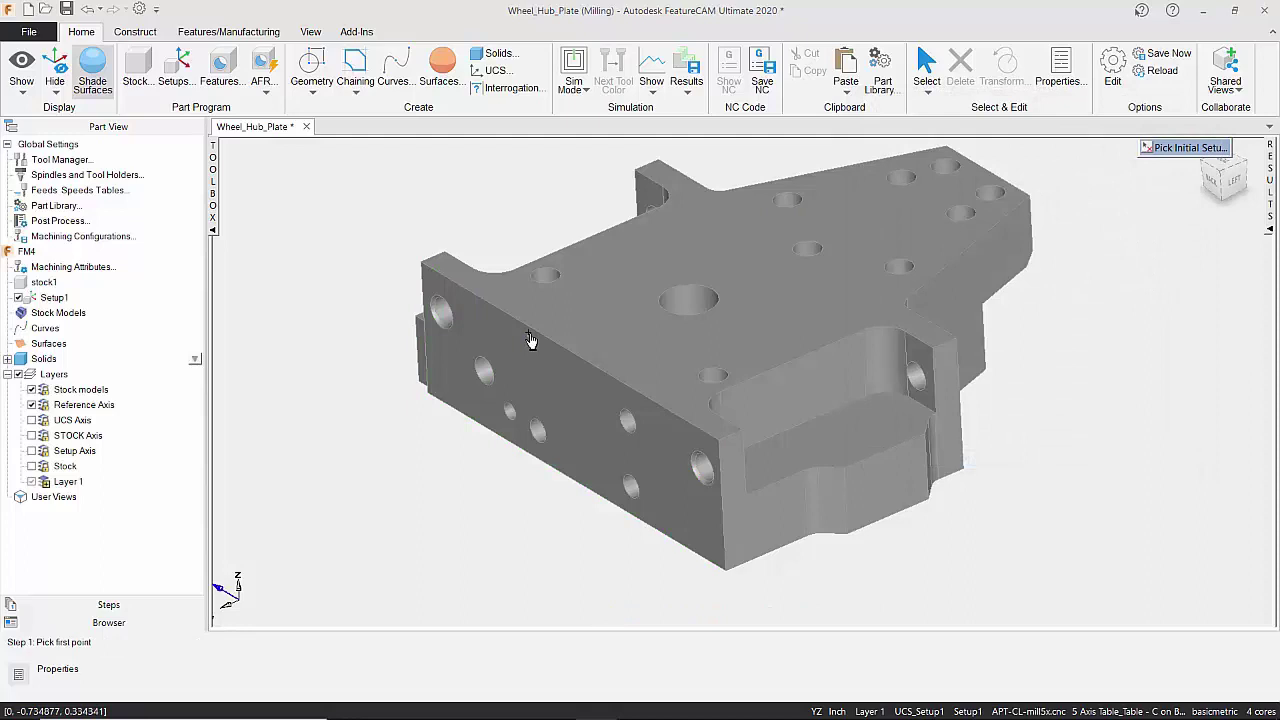
{"action": "left_click", "coordinate": [531, 337]}
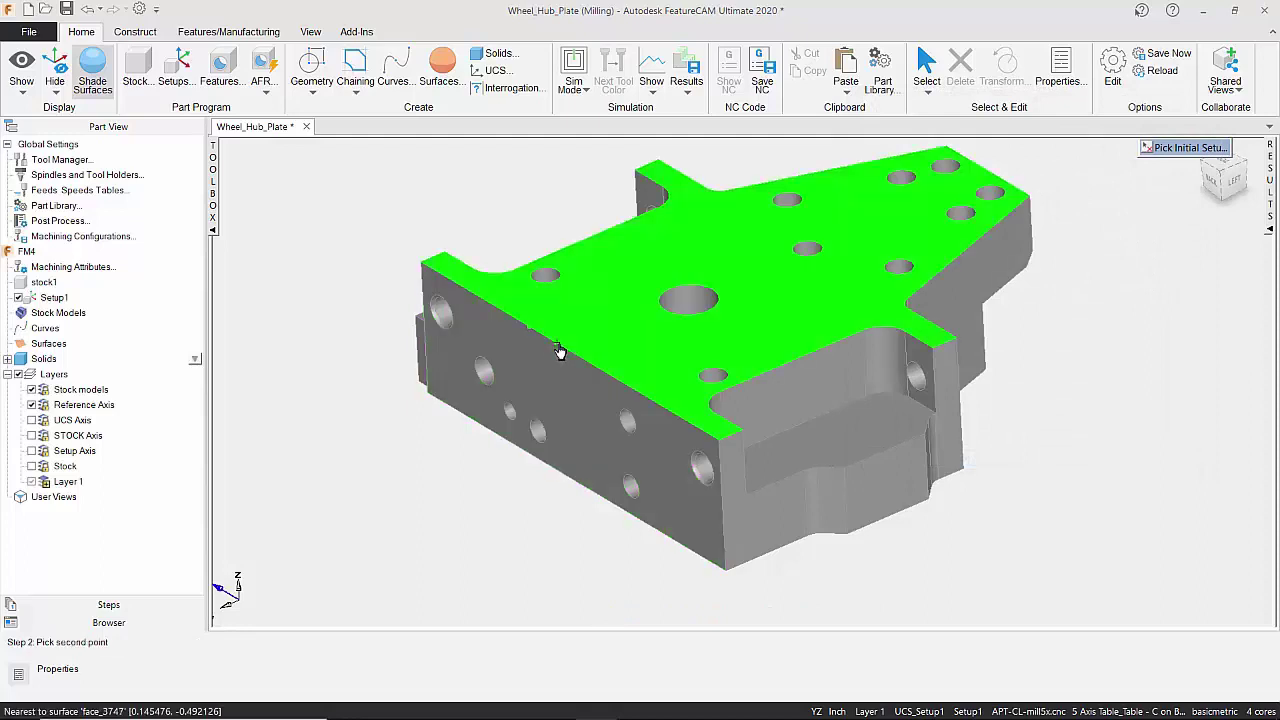
{"action": "left_click", "coordinate": [560, 352]}
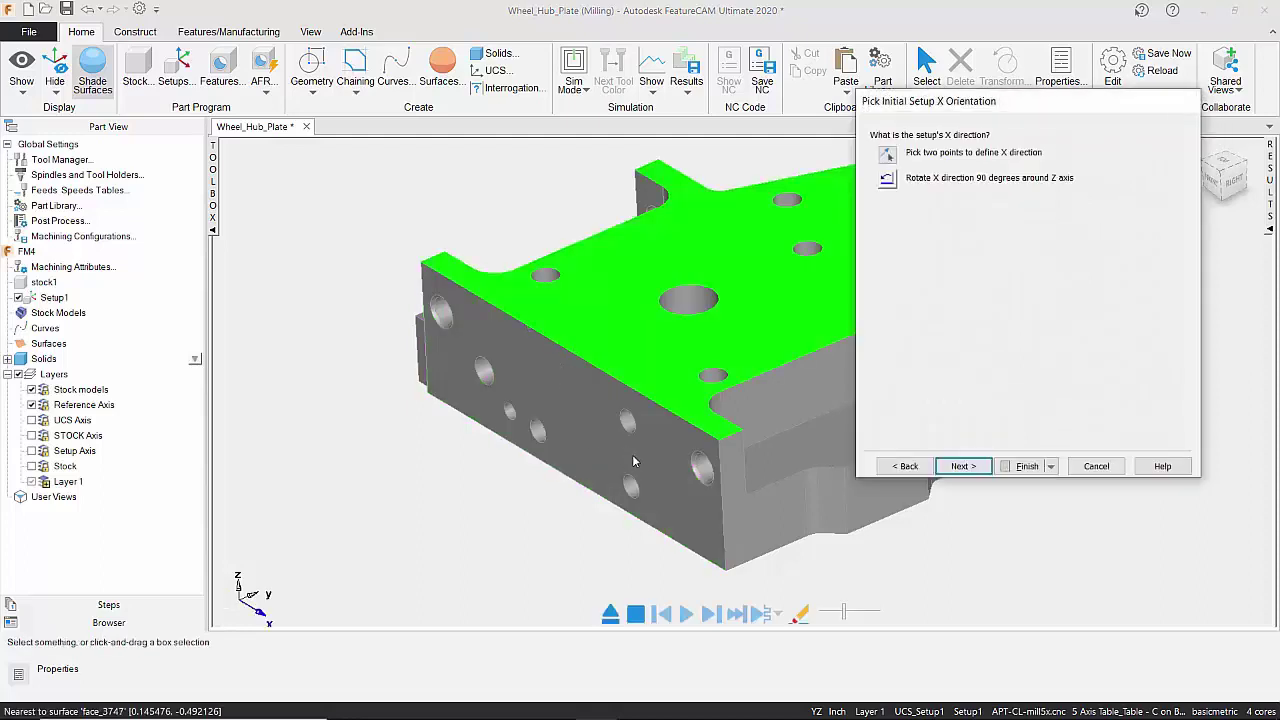
{"action": "left_click", "coordinate": [962, 466]}
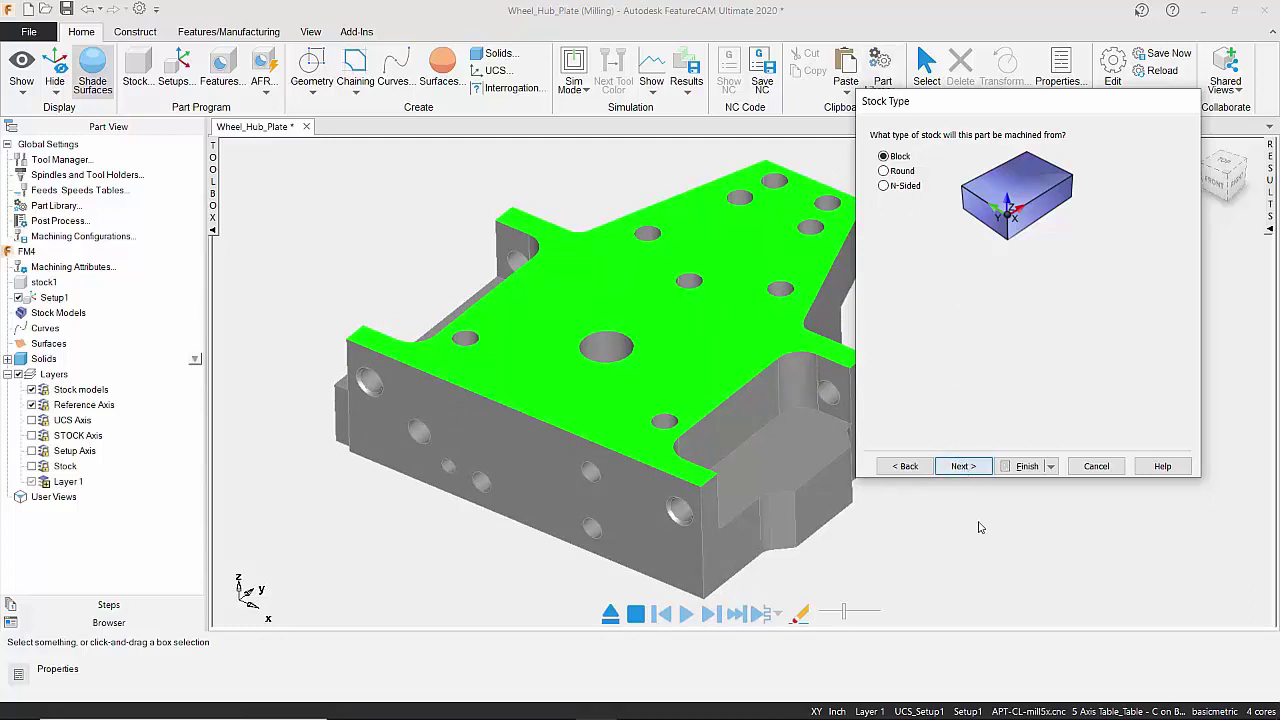
Keep Block stock and compute its size from the part: 3.4646 × 3.4646 × 0.9843 in
{"action": "key", "text": "Return"}
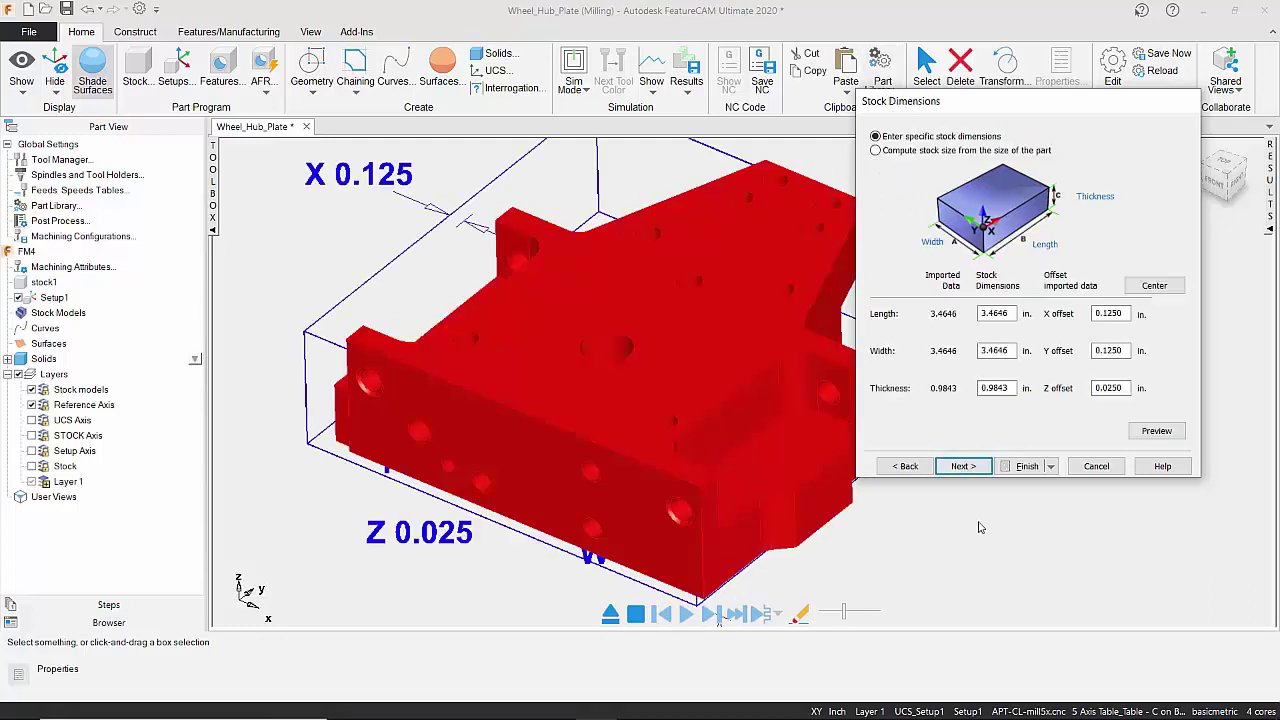
{"action": "left_click", "coordinate": [876, 150]}
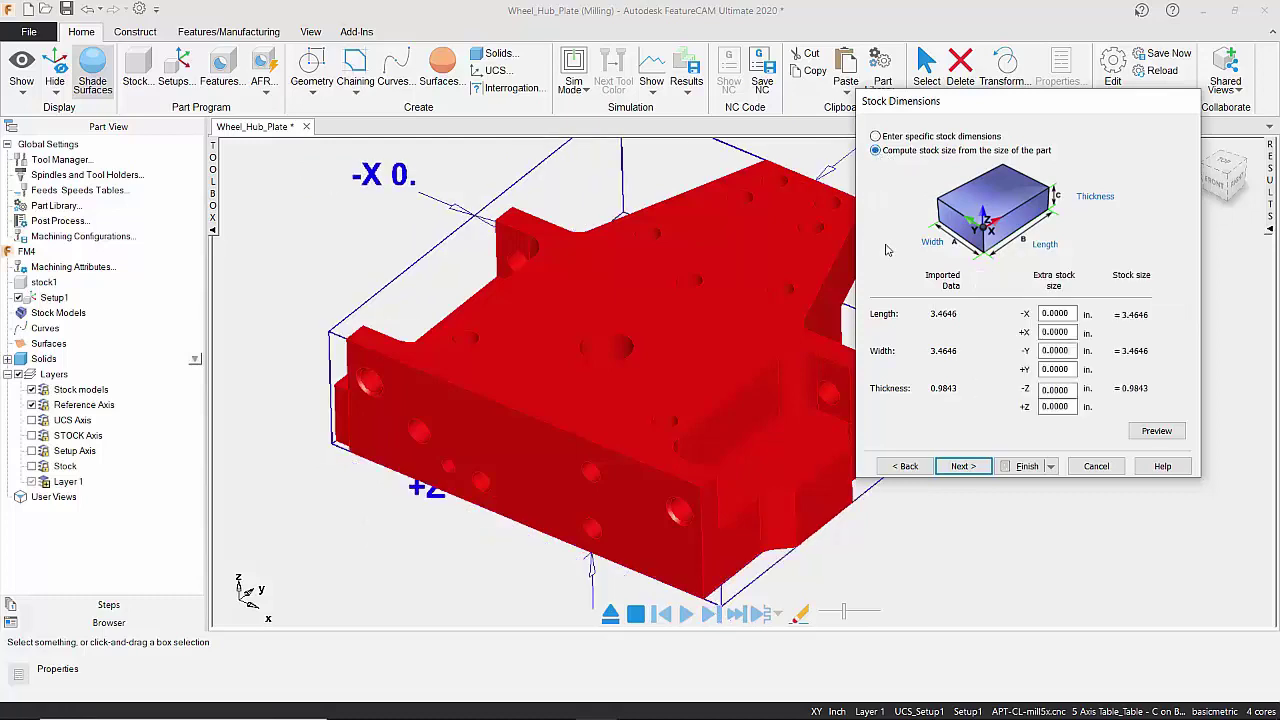
{"action": "left_click", "coordinate": [963, 466]}
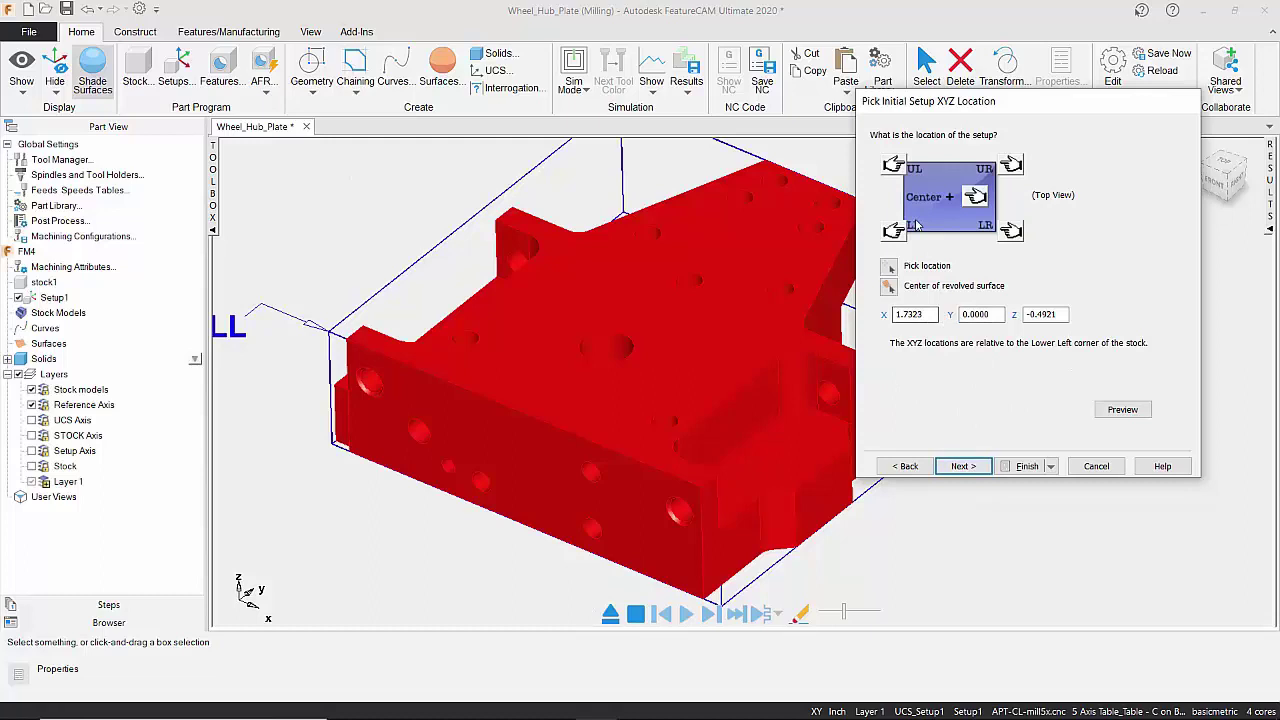
Put the setup zero at the stock's upper-left corner, keep no indexing, and finish with Inventor hole recognition
{"action": "left_click", "coordinate": [894, 165]}
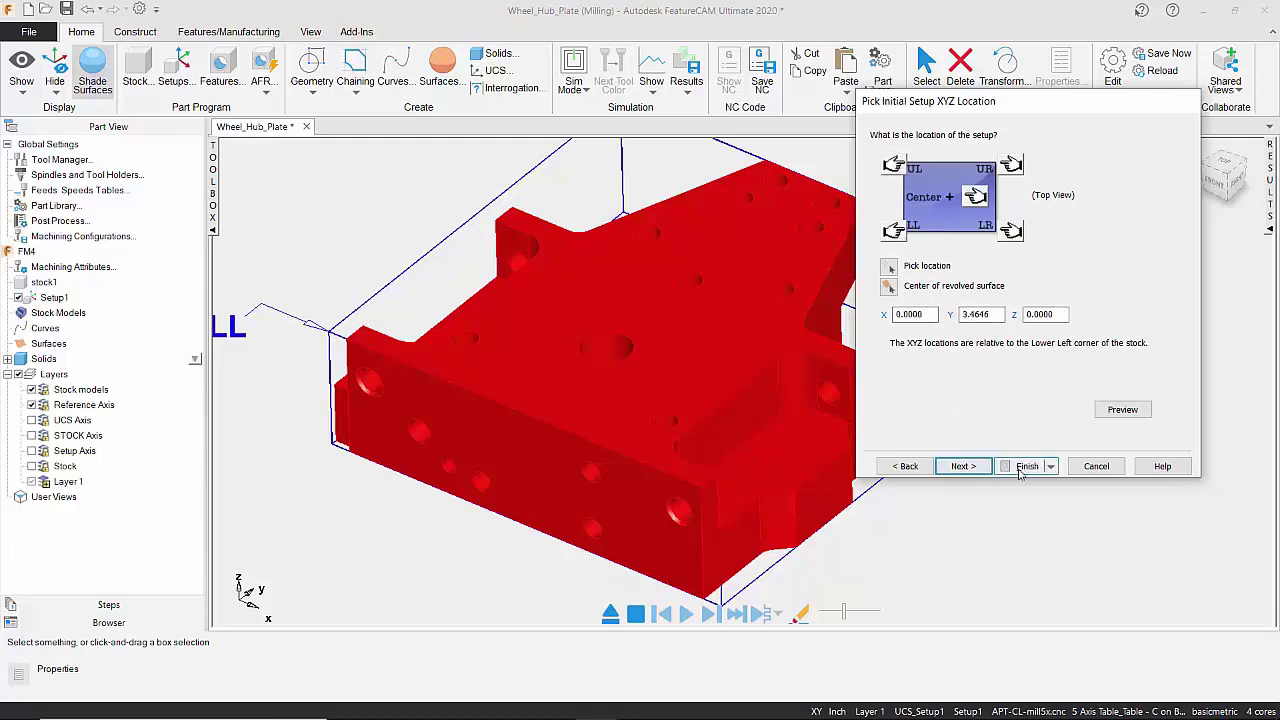
{"action": "left_click", "coordinate": [962, 466]}
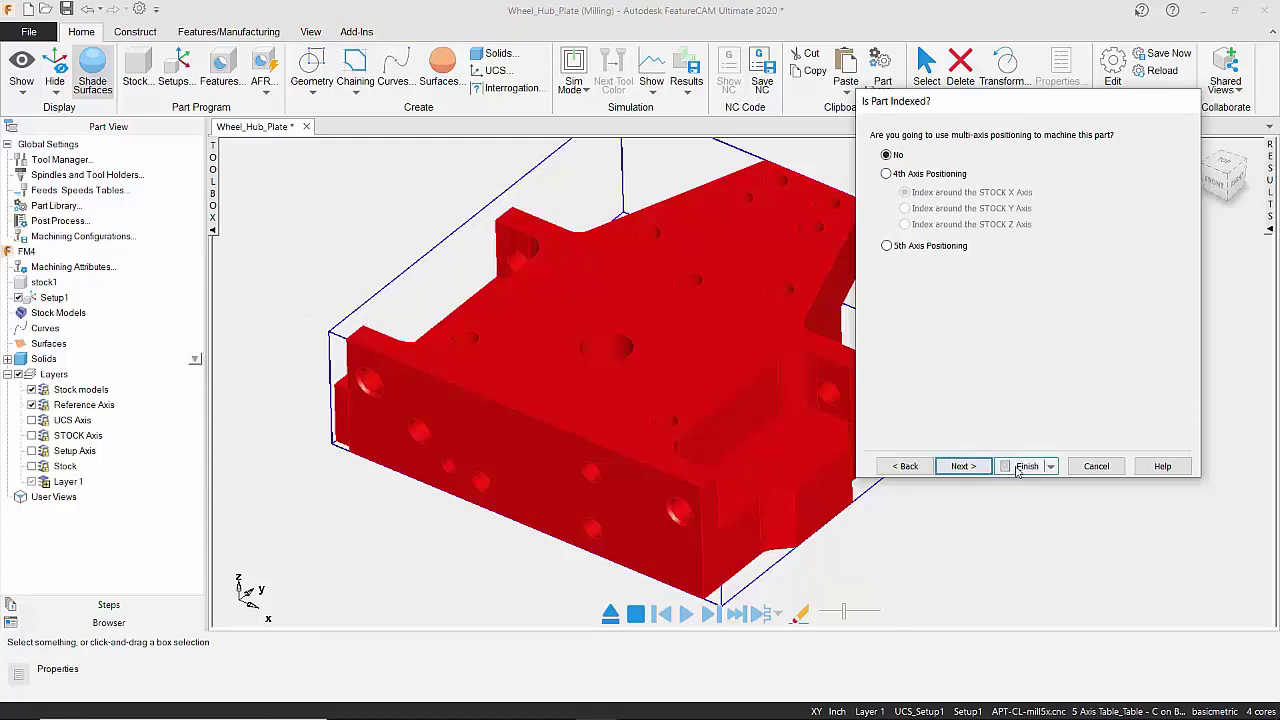
{"action": "left_click", "coordinate": [970, 468]}
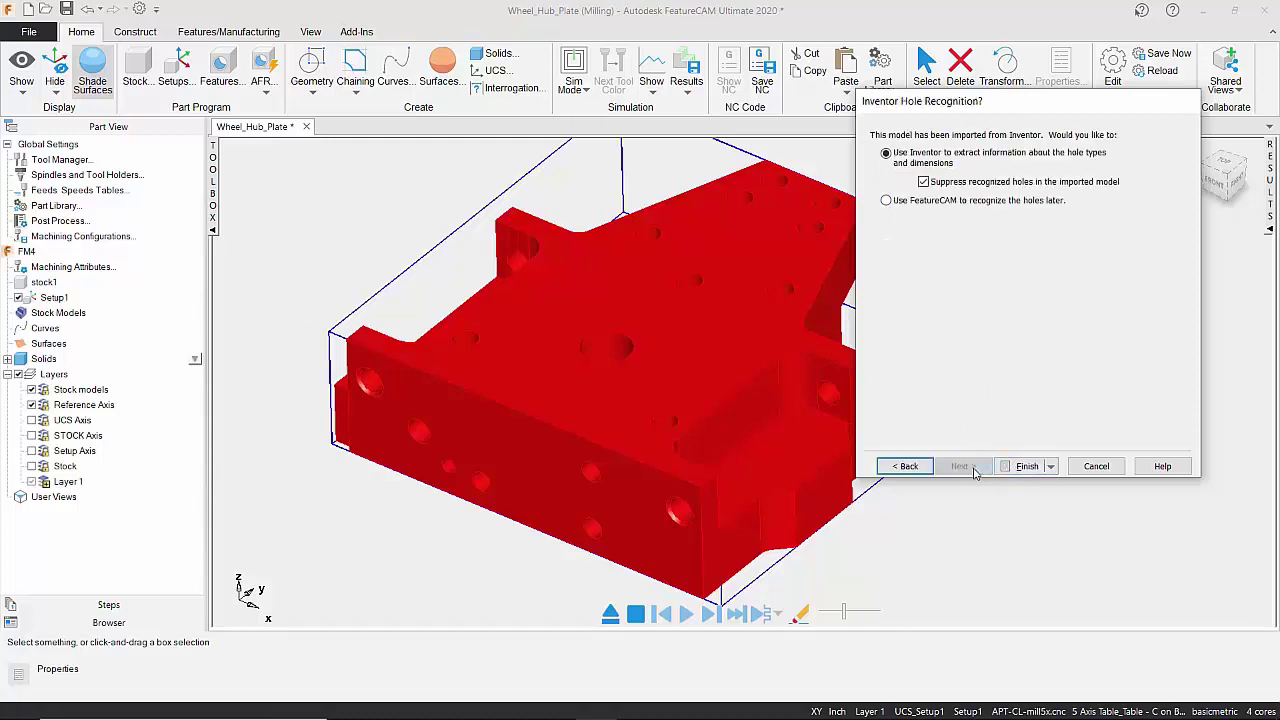
{"action": "left_click", "coordinate": [1024, 472]}
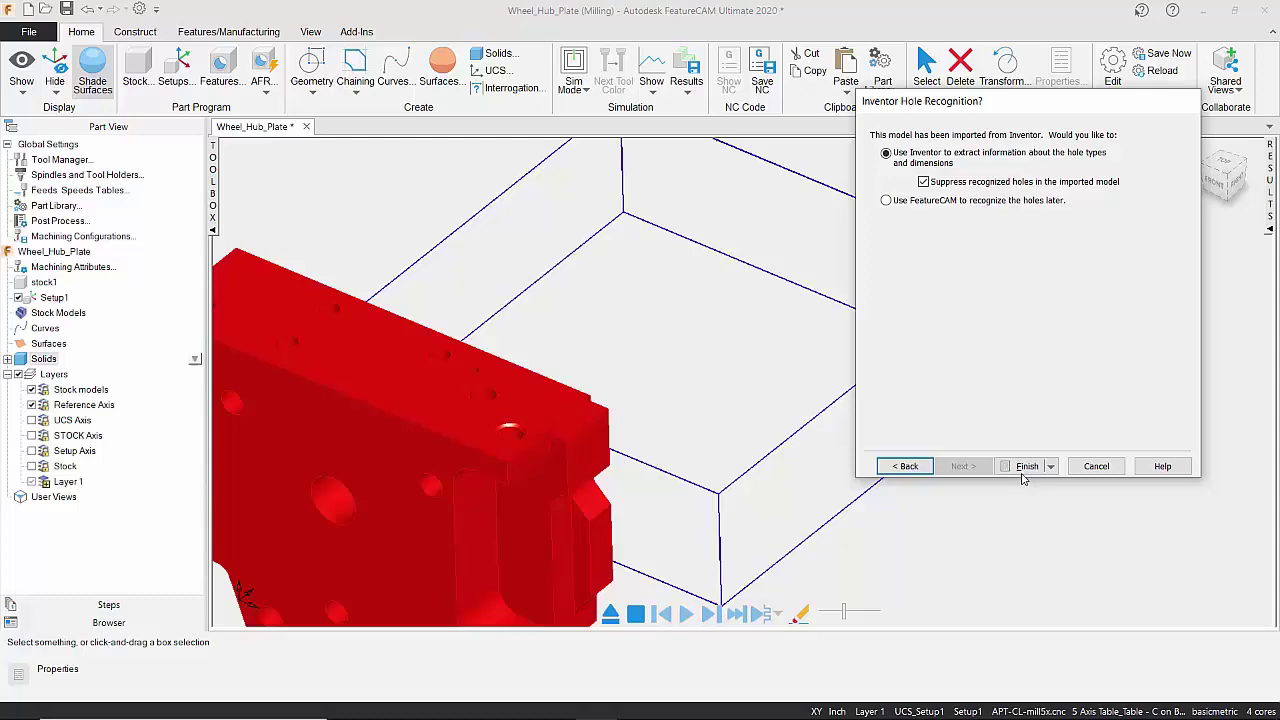
{"action": "left_click", "coordinate": [1024, 472]}
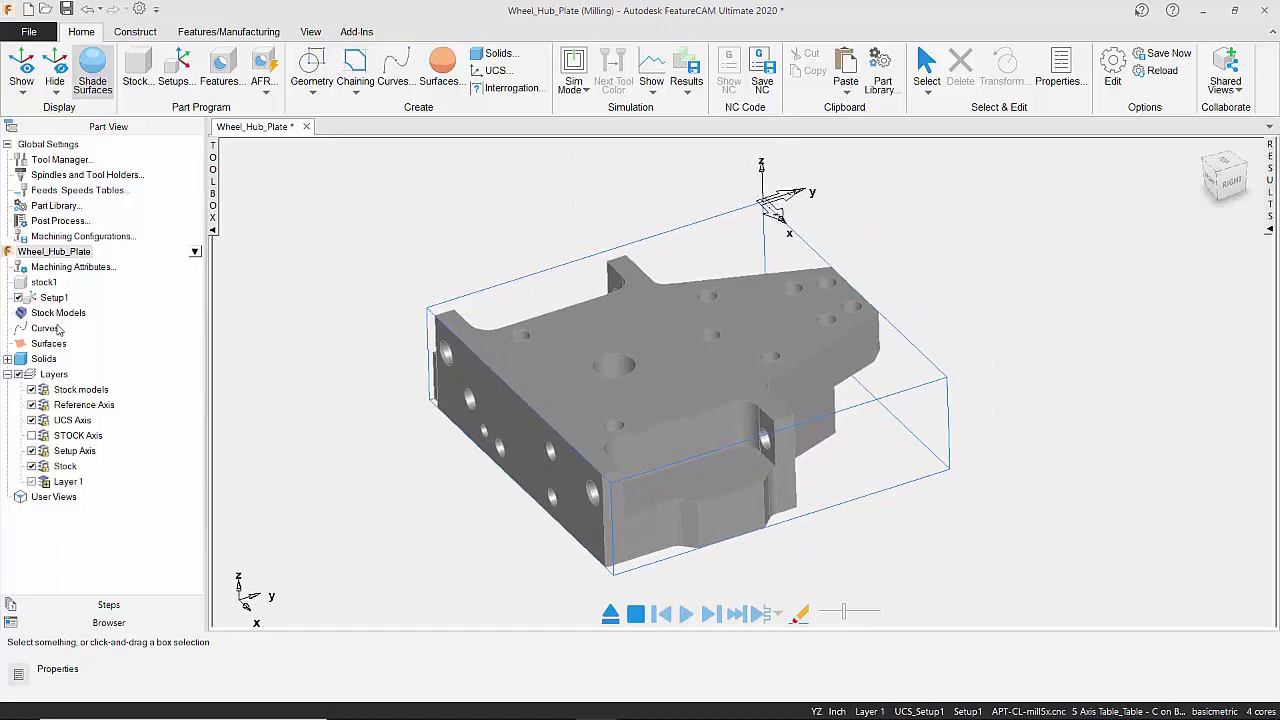
{"action": "left_click", "coordinate": [28, 300]}
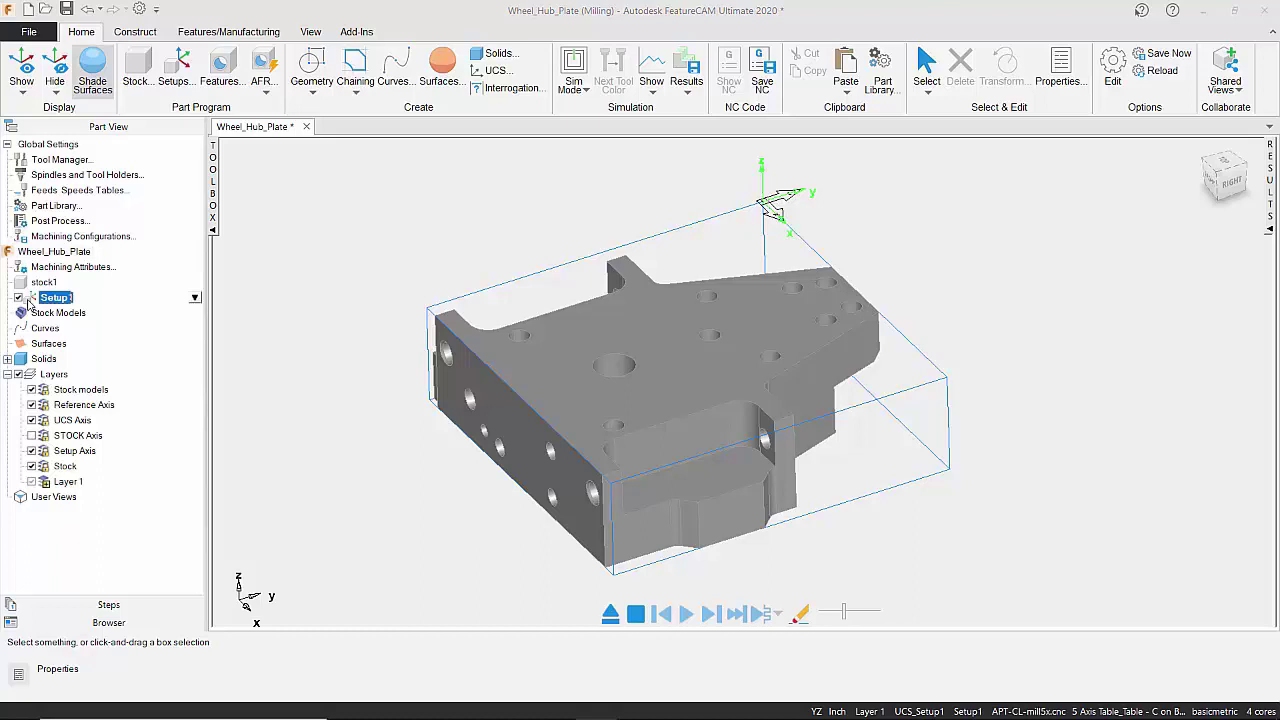
Move Setup1's zero to a picked left top corner of the stock and apply it
{"action": "double_click", "coordinate": [28, 300]}
{"action": "left_click", "coordinate": [177, 160]}
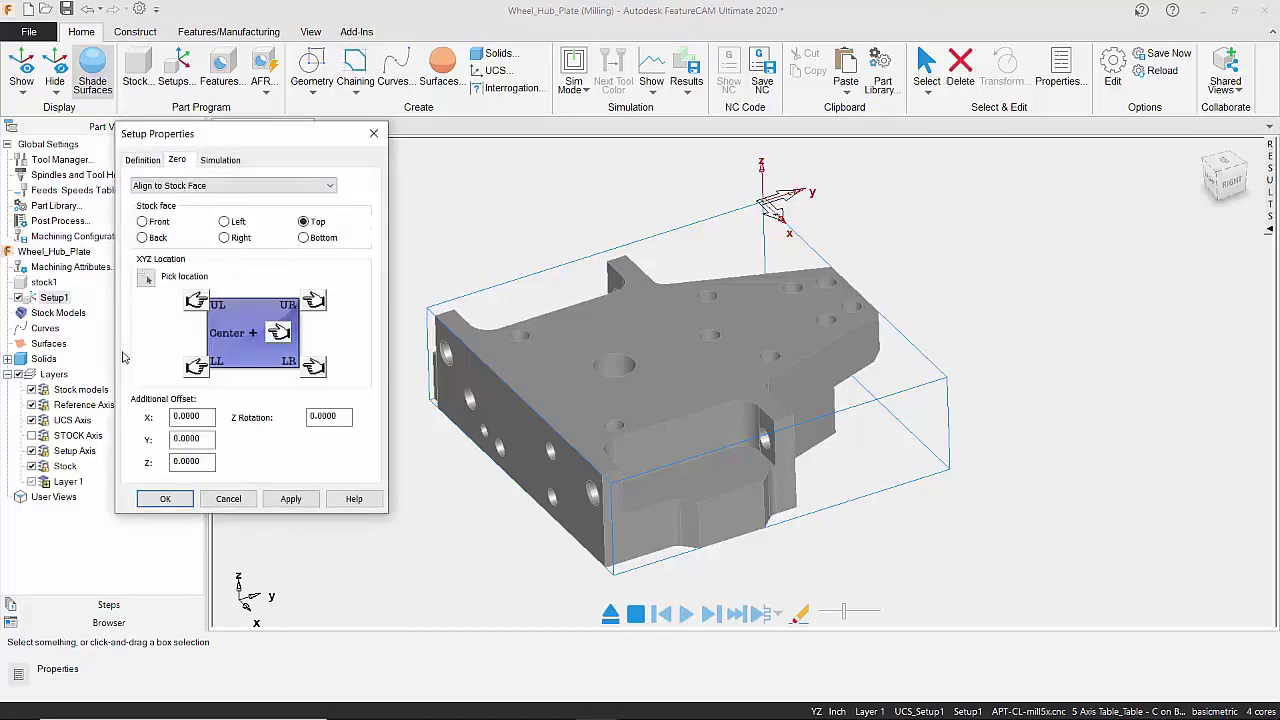
{"action": "left_click", "coordinate": [147, 280]}
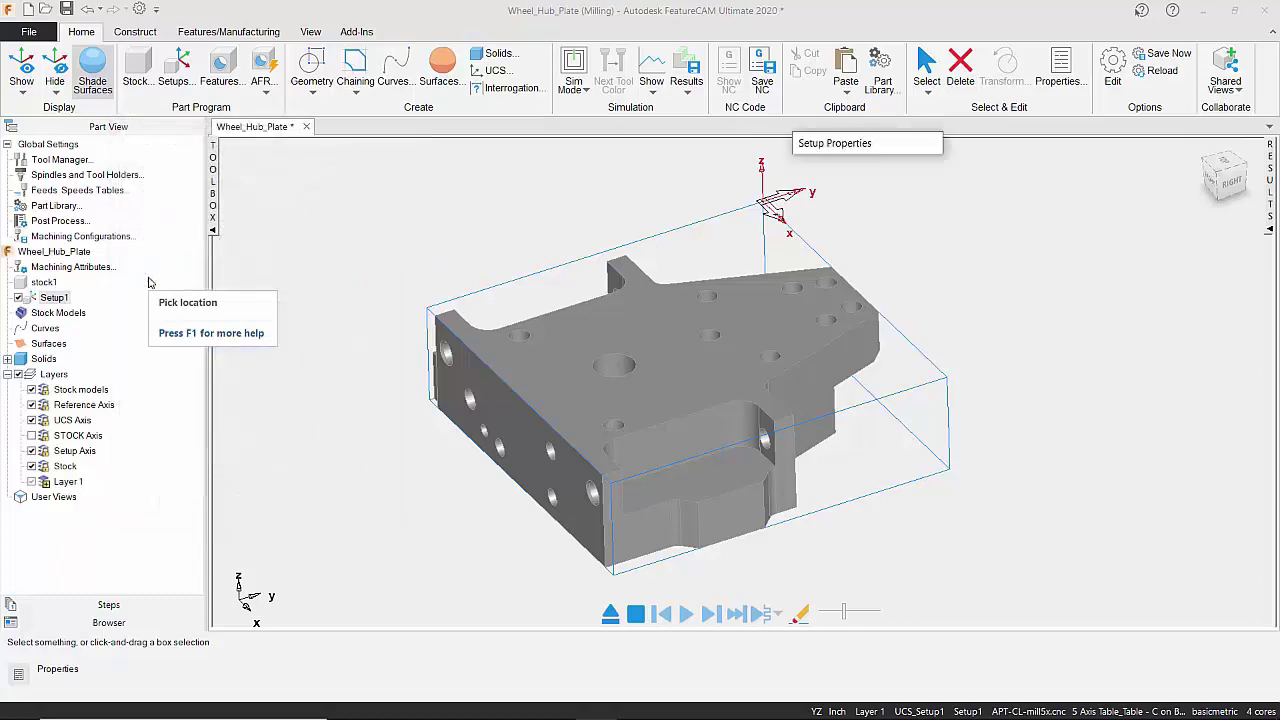
{"action": "middle_click_drag", "start_coordinate": [516, 507], "coordinate": [571, 409]}
{"action": "left_click", "coordinate": [571, 408]}
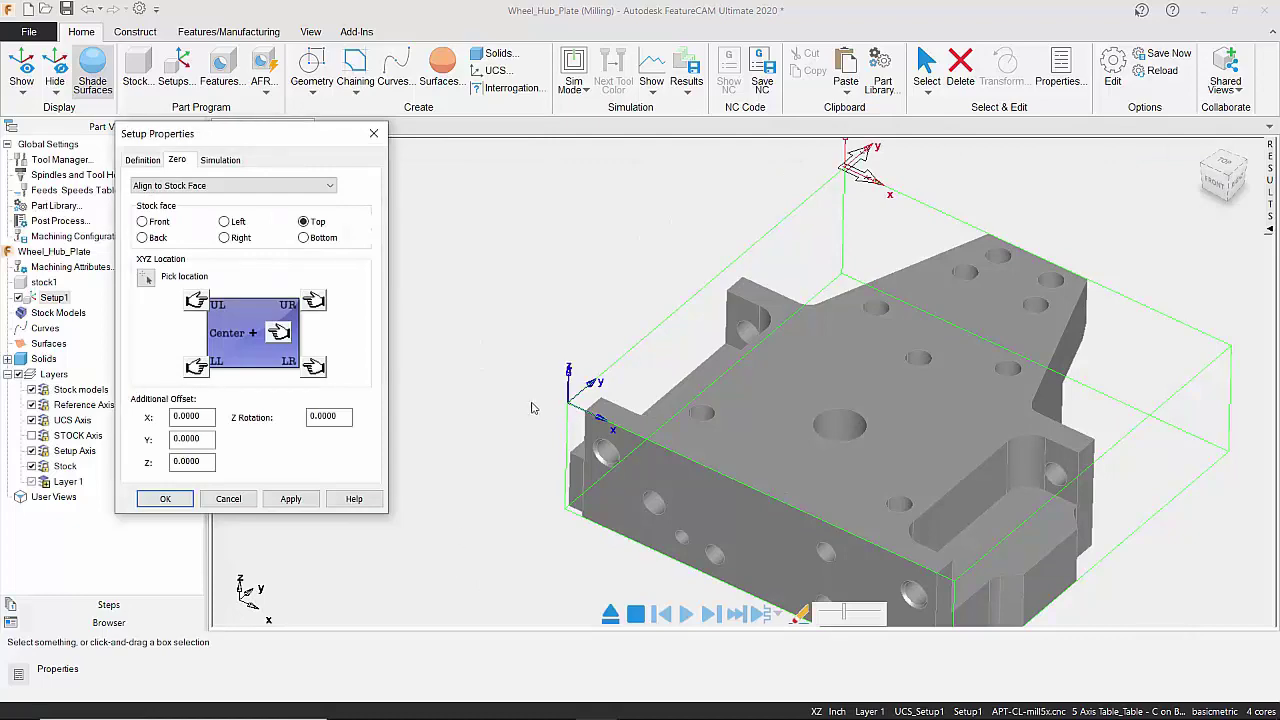
{"action": "left_click", "coordinate": [291, 499]}
{"action": "left_click", "coordinate": [168, 502]}
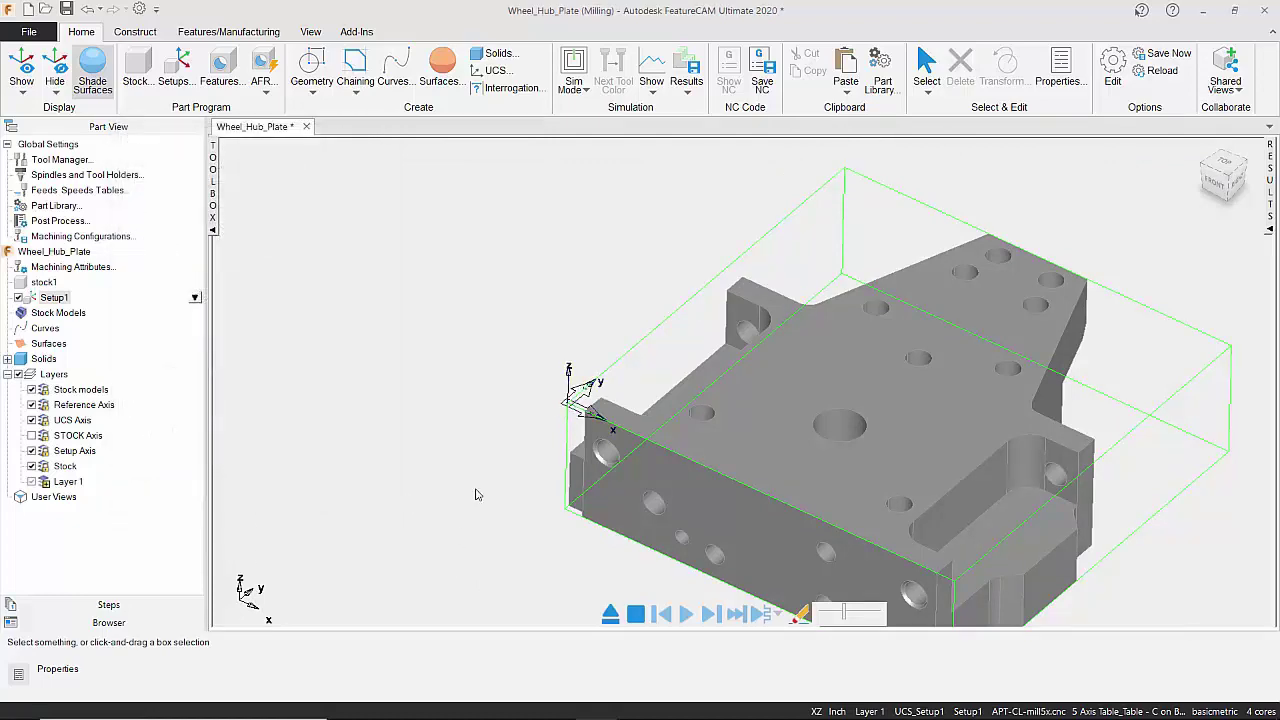